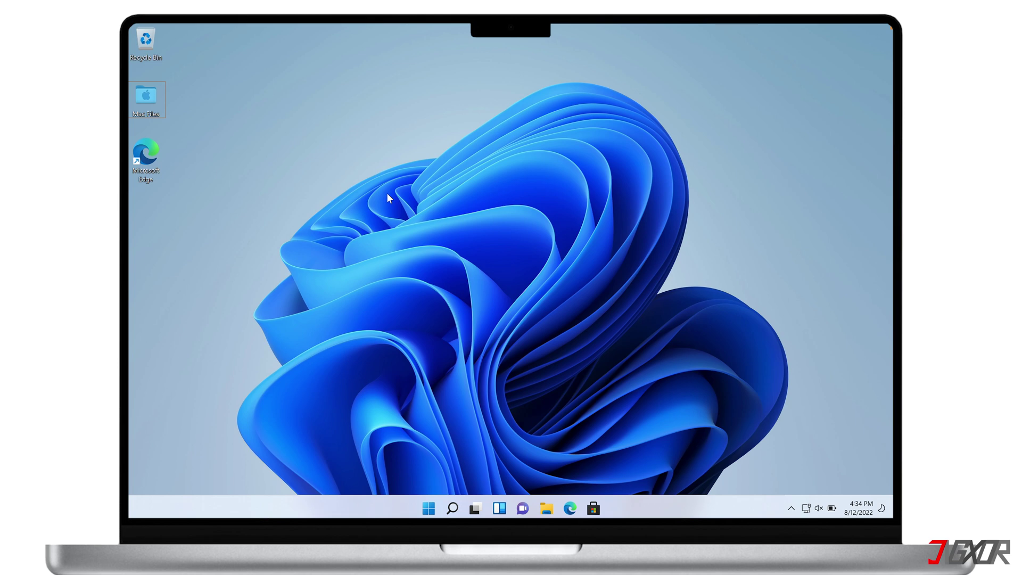
Swipe between the full-screen Windows 11 space and the macOS desktop with Control-Right and Control-Left.
key("ctrl+Right")
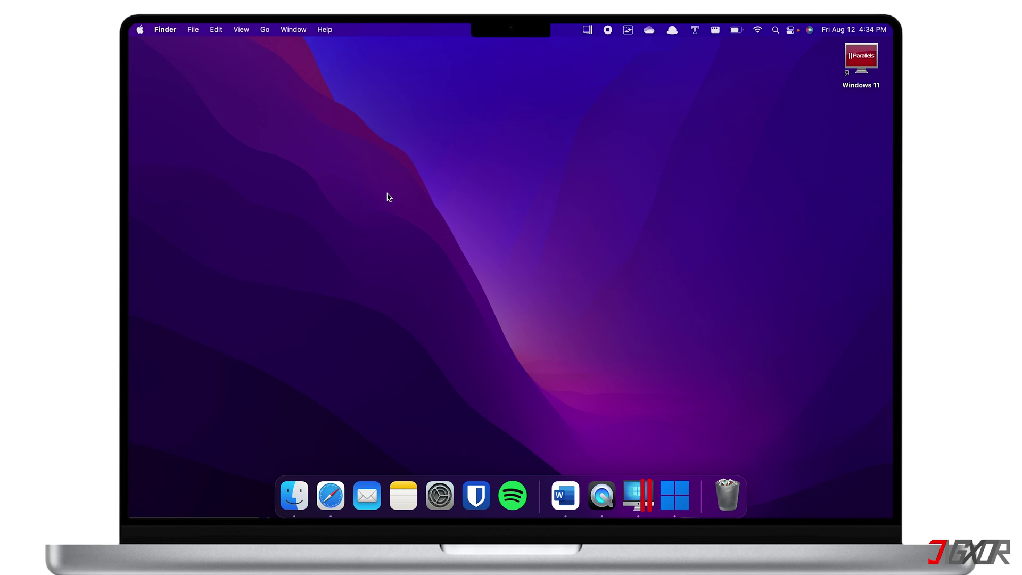
key("ctrl+Left")
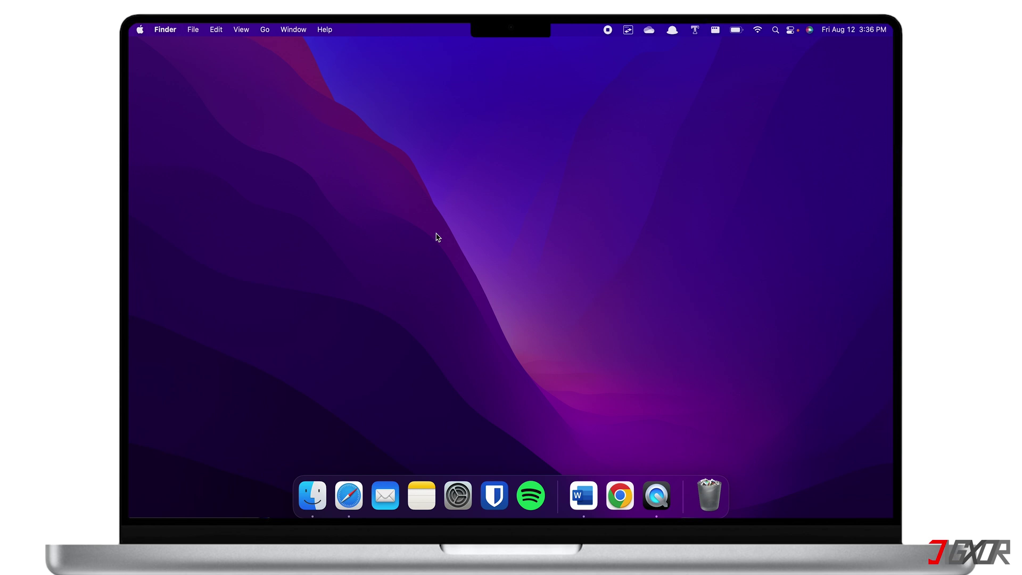
Open Safari and scroll through the Parallels Desktop 18 for Mac page on parallels.com.
left_click(352, 494)
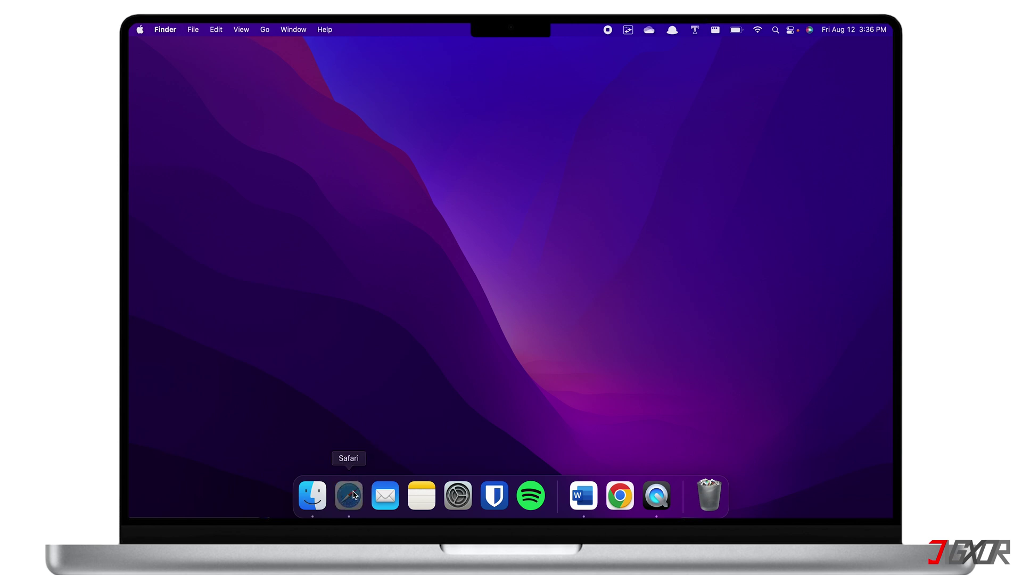
scroll(508, 290, "down", 10)
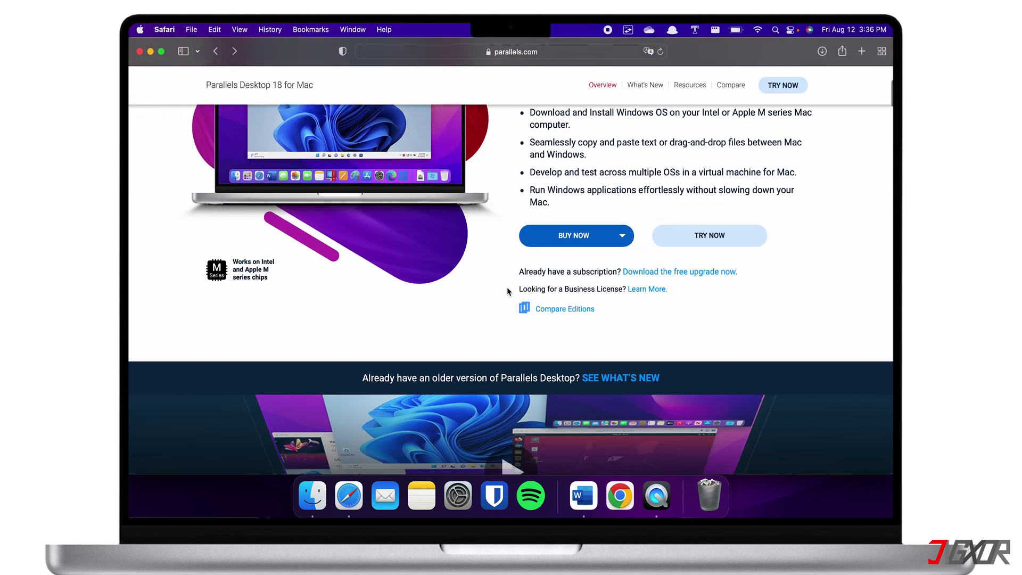
scroll(508, 290, "down", 20)
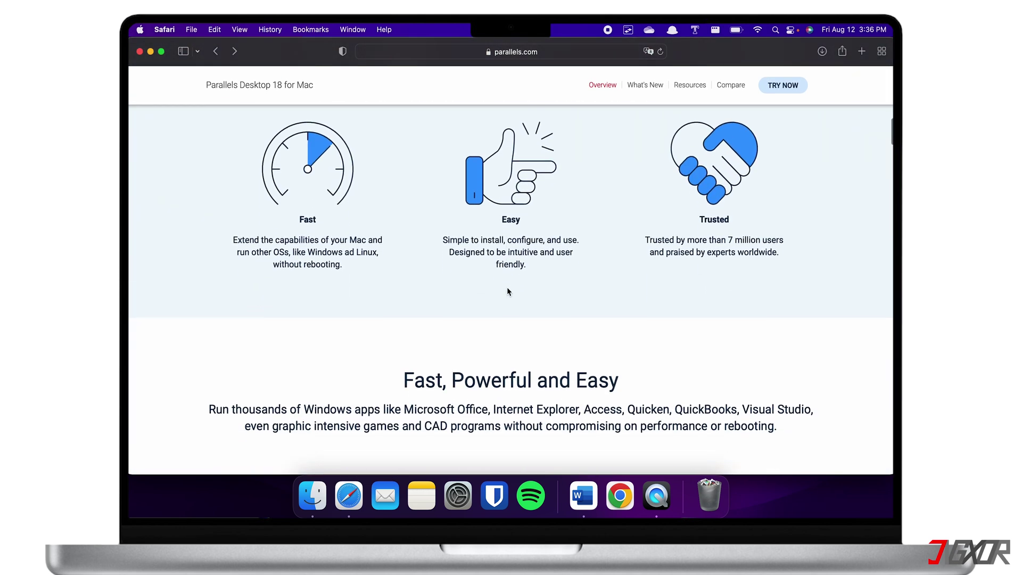
scroll(507, 290, "down", 3)
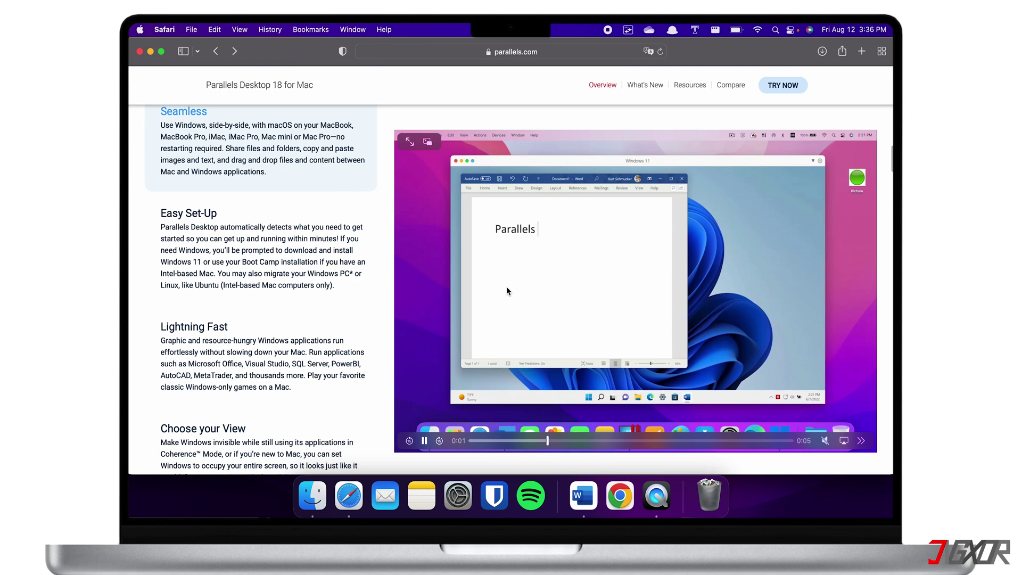
scroll(506, 286, "down", 20)
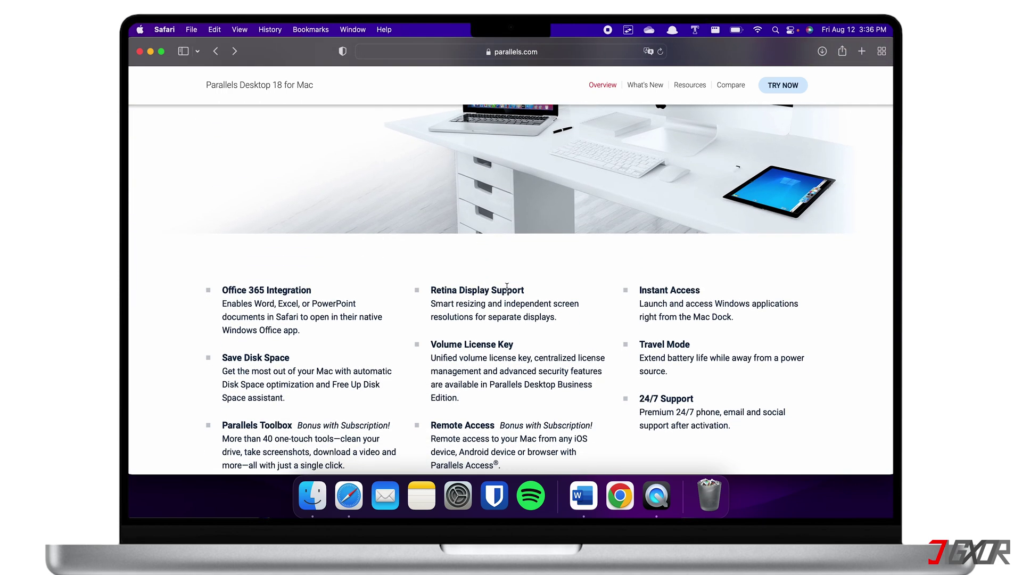
scroll(506, 288, "up", 20)
scroll(508, 290, "down", 3)
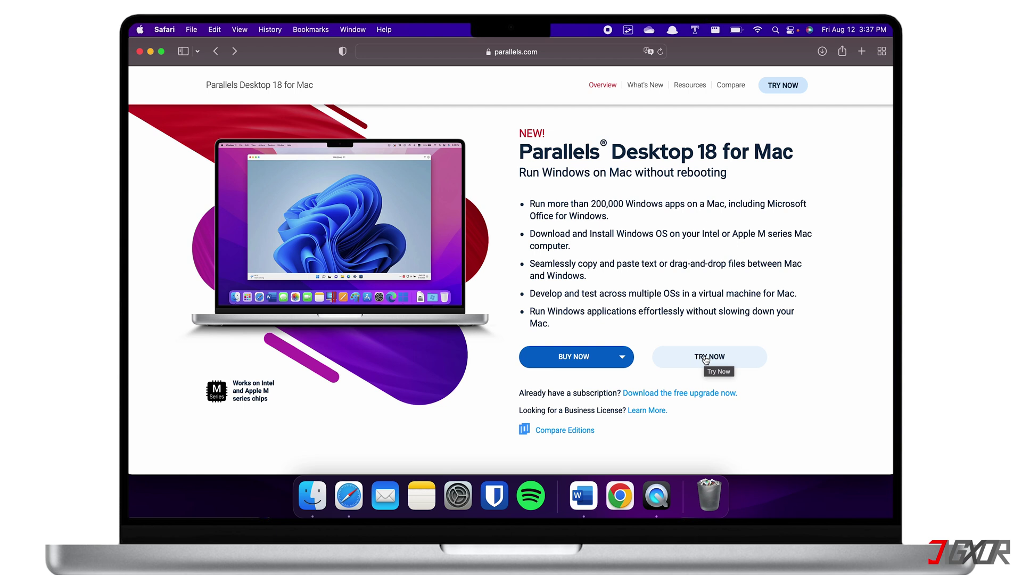
Choose NEW LICENSE from the BUY NOW dropdown.
left_click(599, 358)
left_click(578, 382)
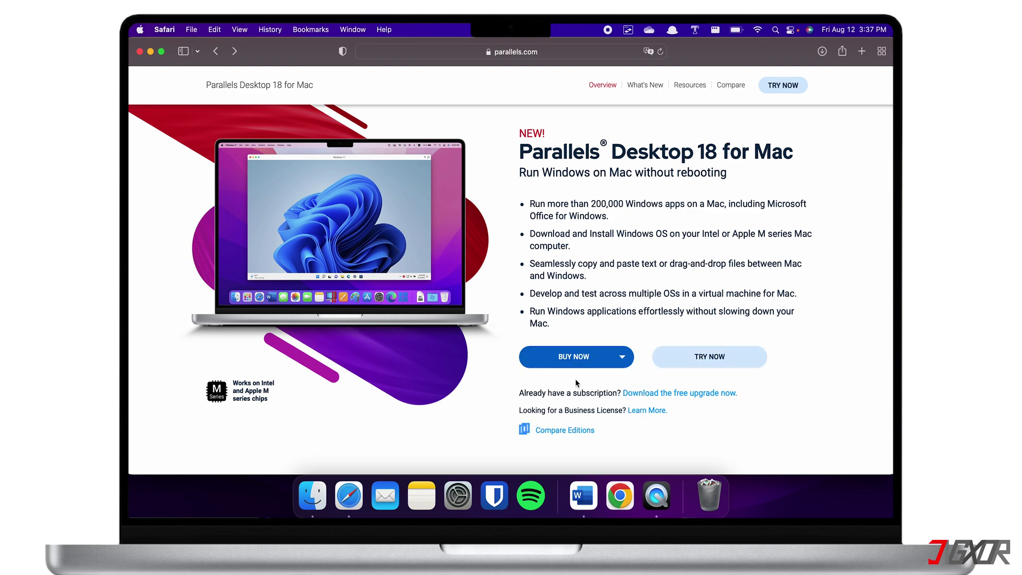
scroll(575, 383, "down", 3)
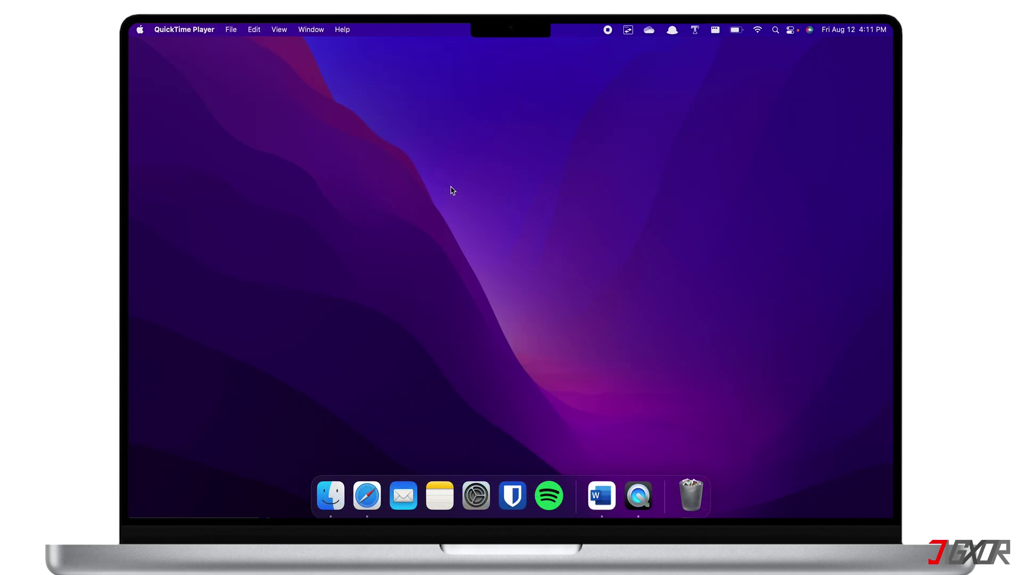
Mount Install Parallels Desktop.dmg from the Downloads folder in Finder.
left_click(333, 513)
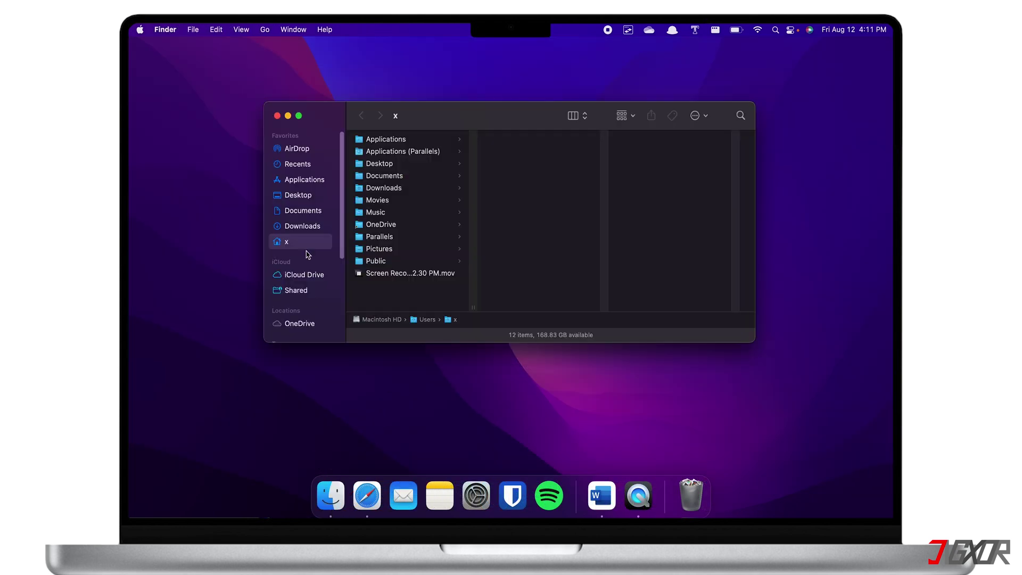
left_click(298, 227)
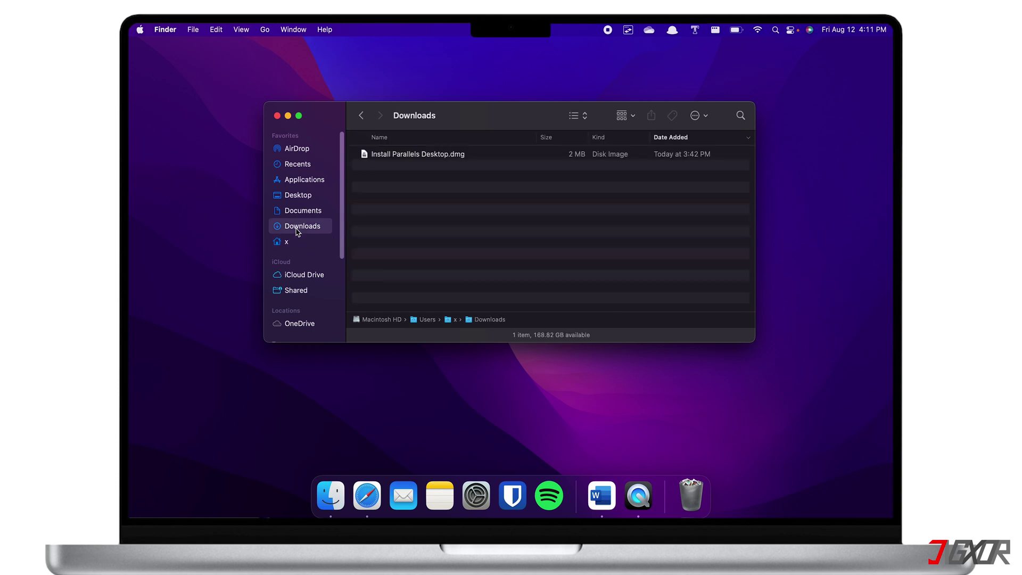
double_click(415, 155)
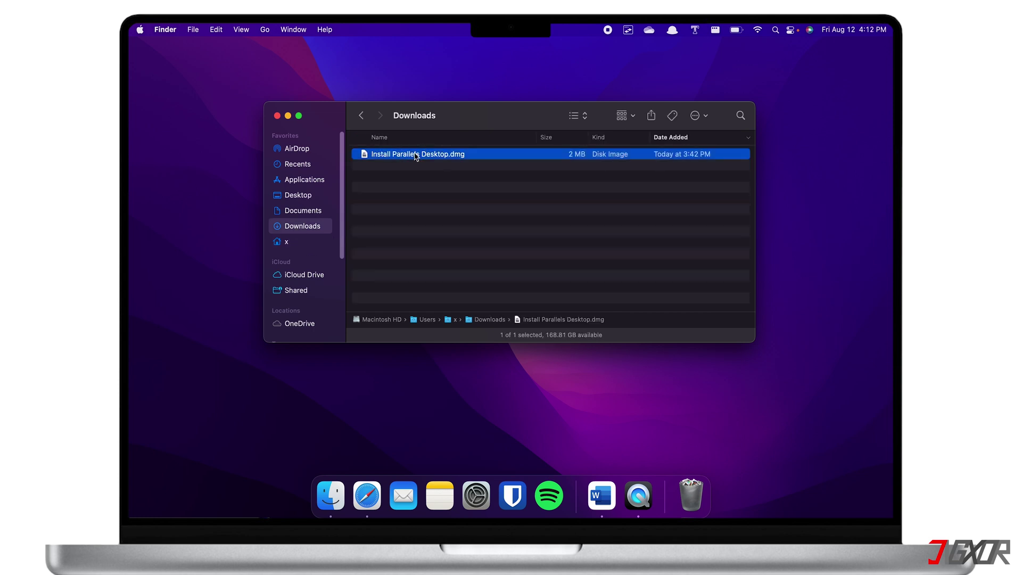
Run the Parallels installer, confirm opening it, accept the EULA and enter the admin password.
double_click(583, 255)
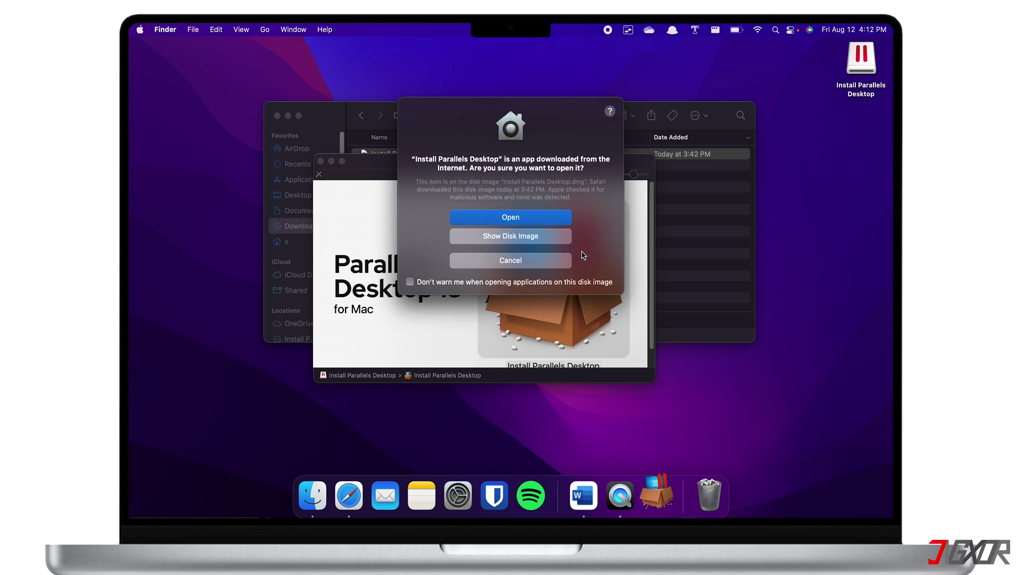
left_click(528, 220)
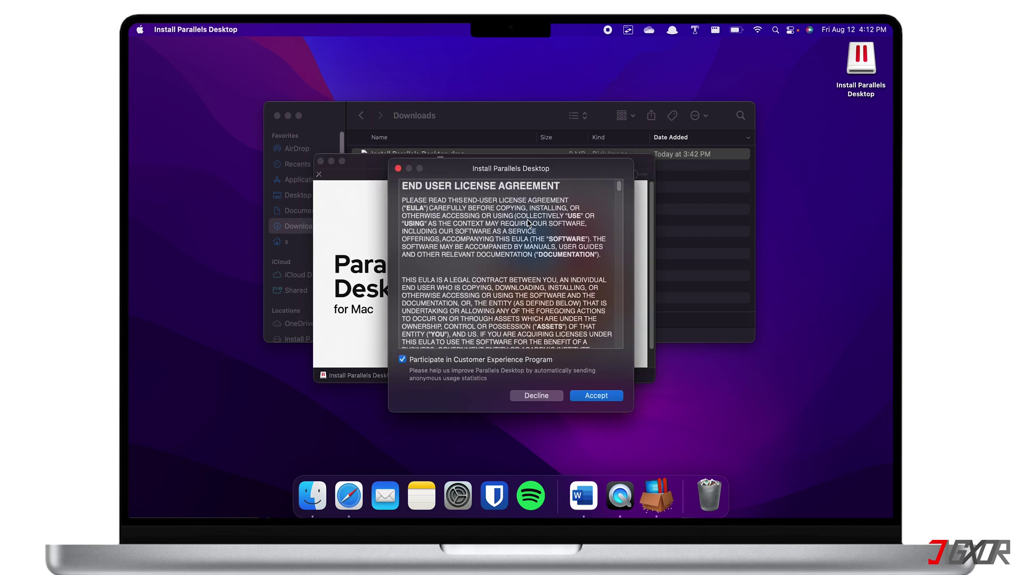
left_click(604, 398)
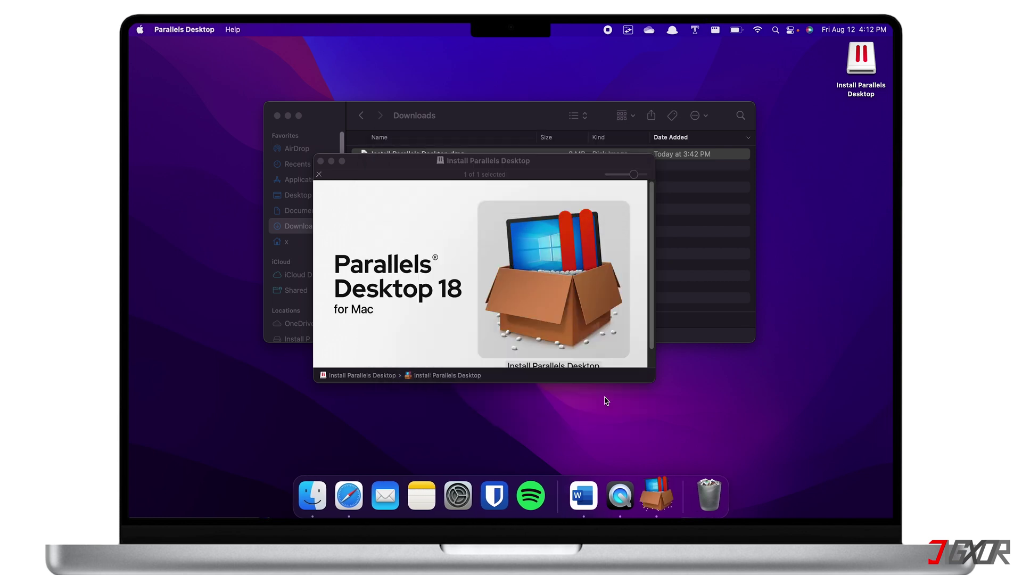
type("********")
key("Return")
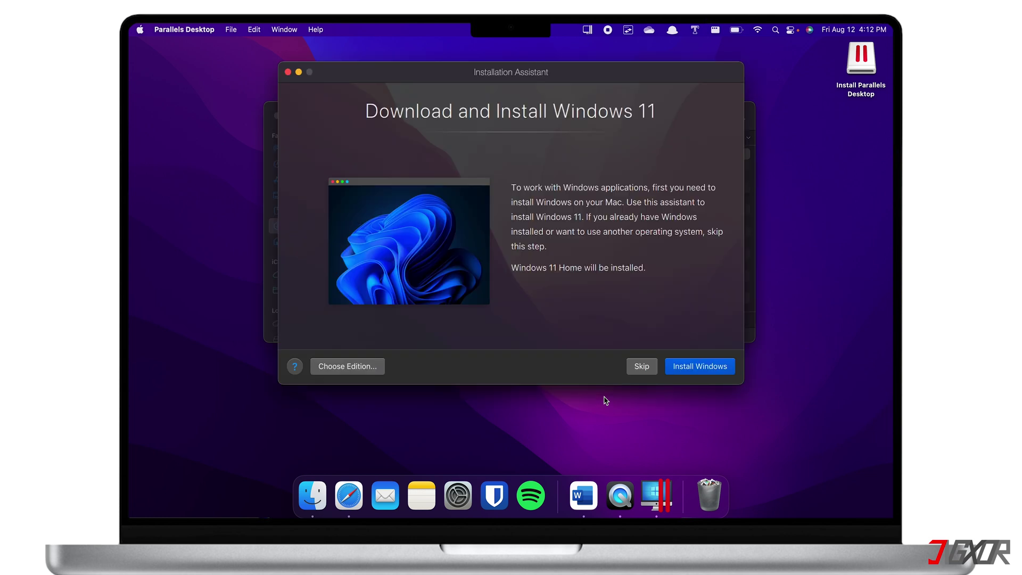
Start the Windows 11 install, allow Parallels camera and microphone access in Privacy, and Quit & Reopen.
left_click(722, 371)
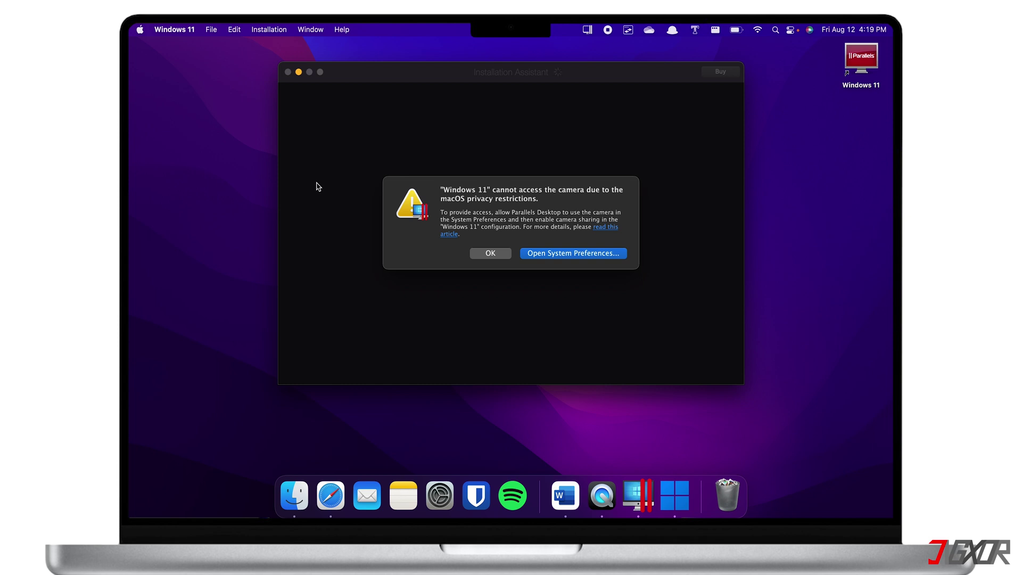
left_click(542, 253)
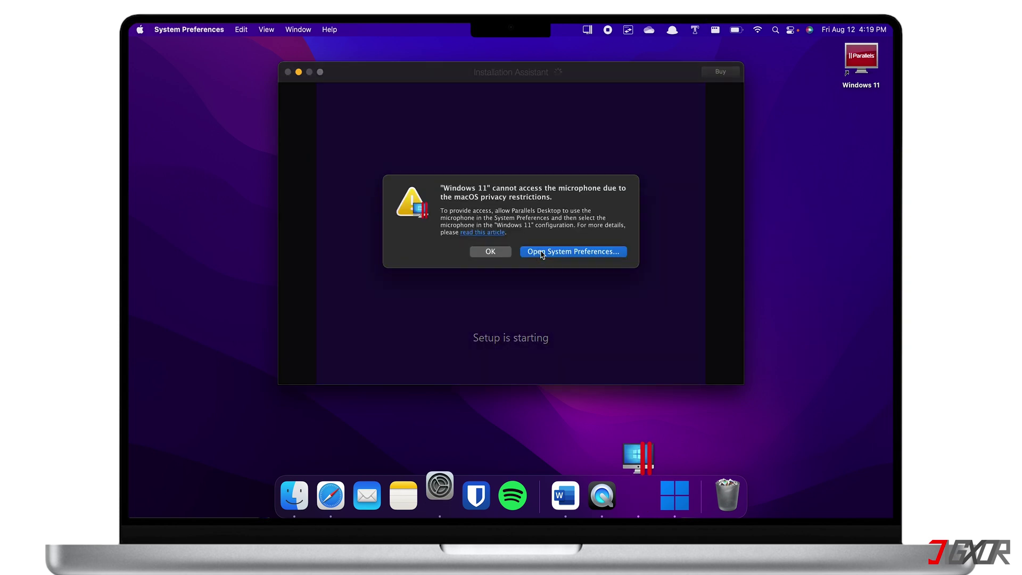
left_click(542, 253)
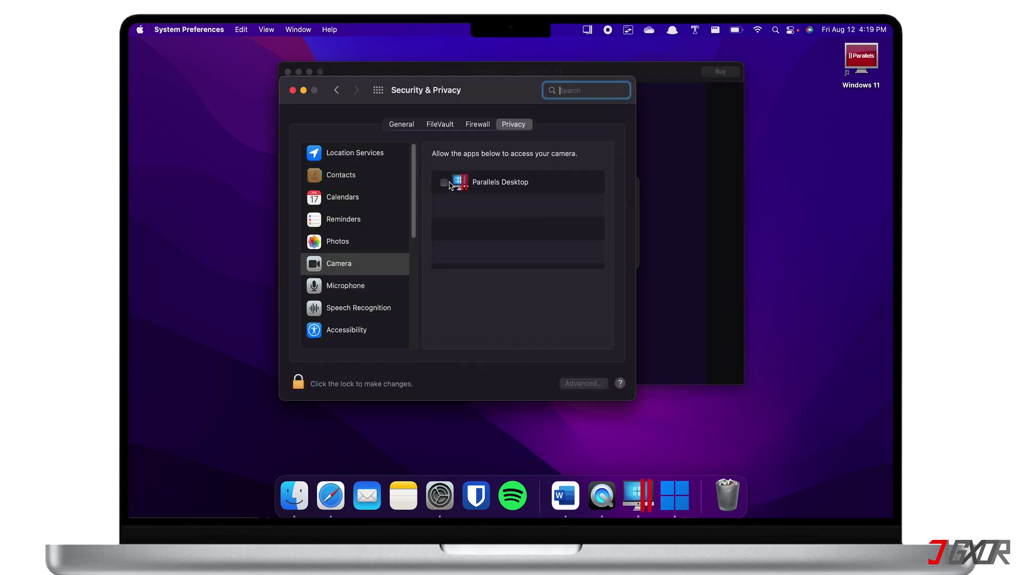
left_click(445, 182)
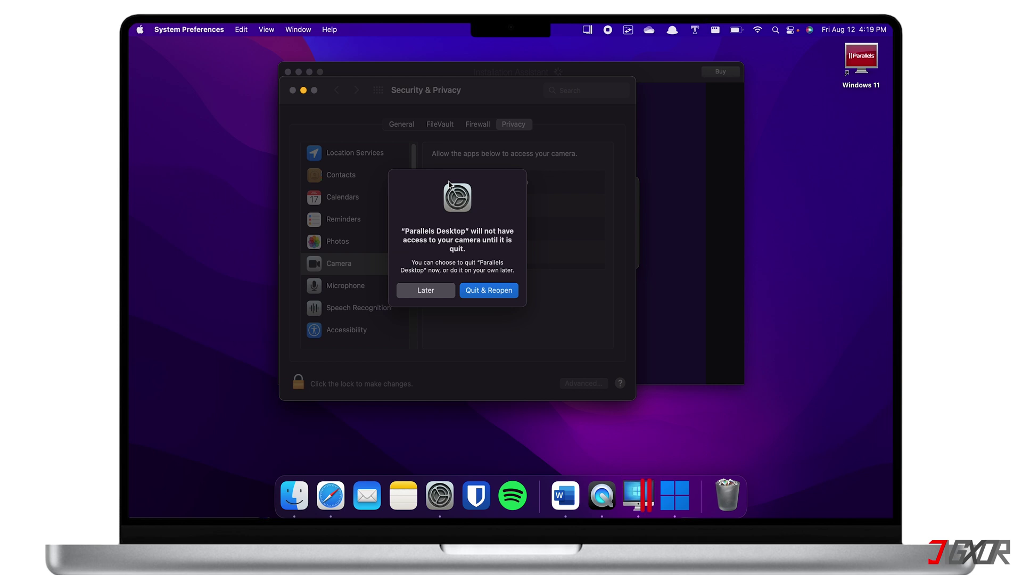
left_click(507, 290)
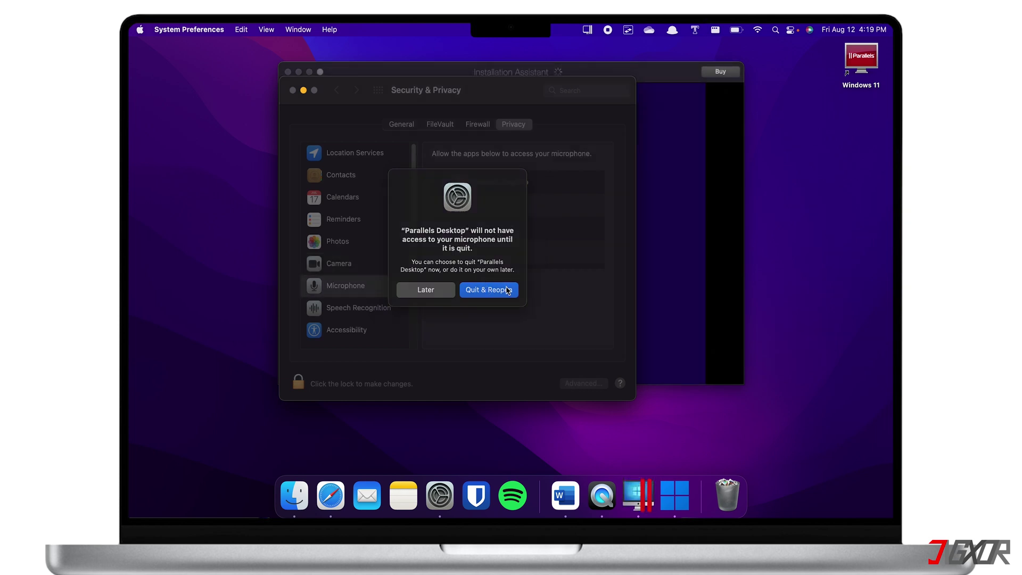
left_click(507, 290)
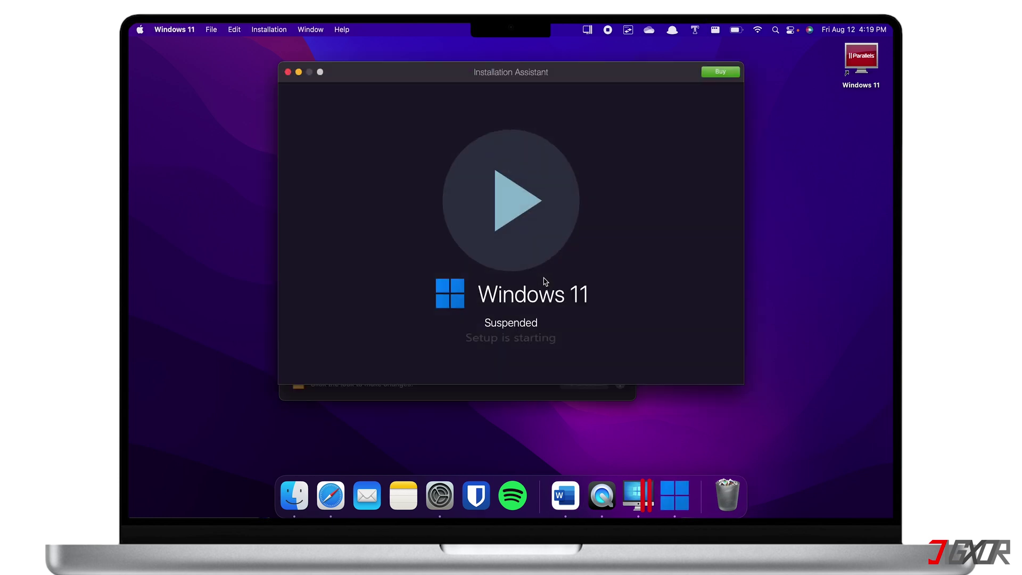
Resume the suspended Windows 11 VM, continue past the completion message and accept the Windows License Agreement.
left_click(530, 209)
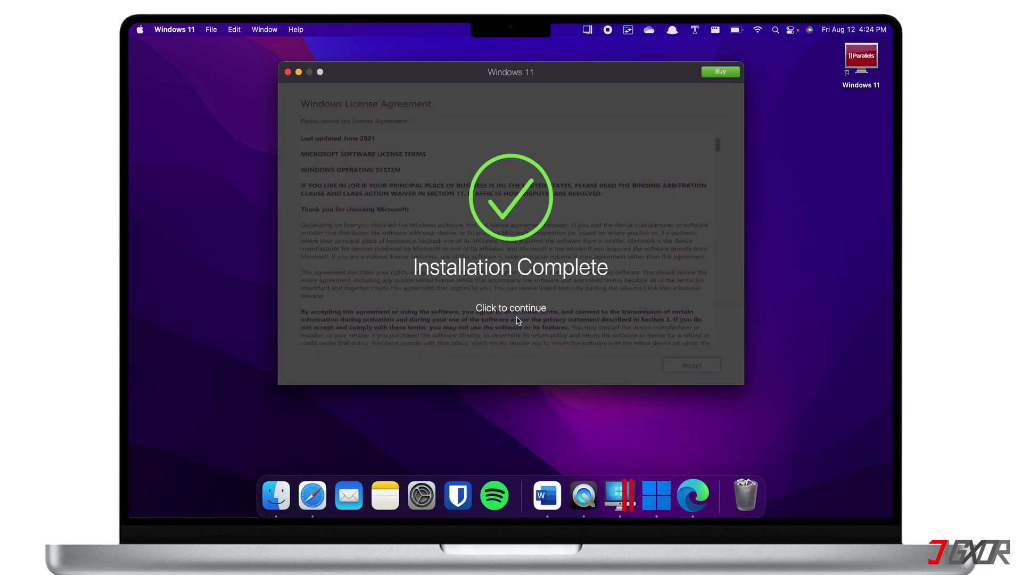
left_click(522, 316)
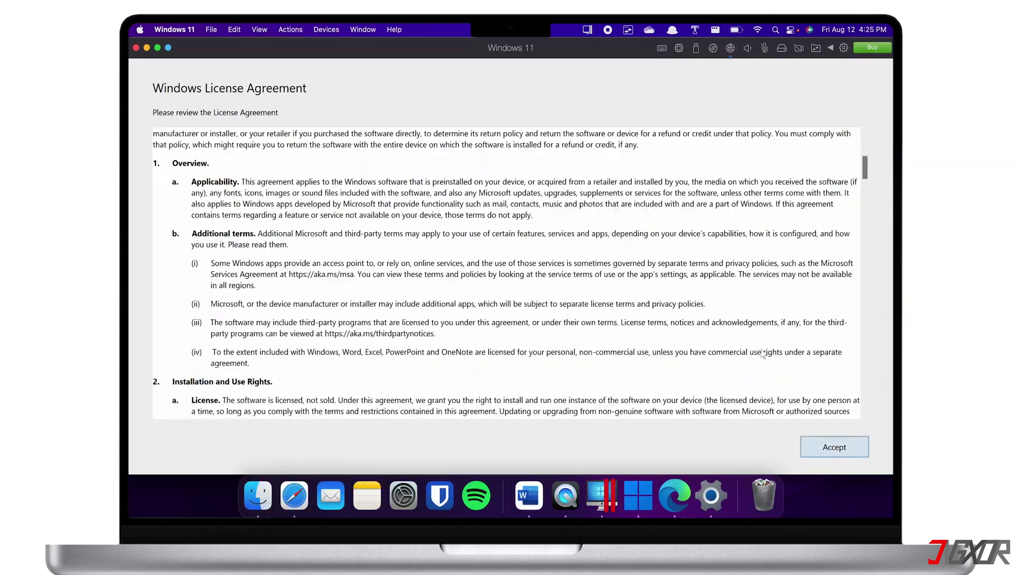
scroll(763, 354, "down", 20)
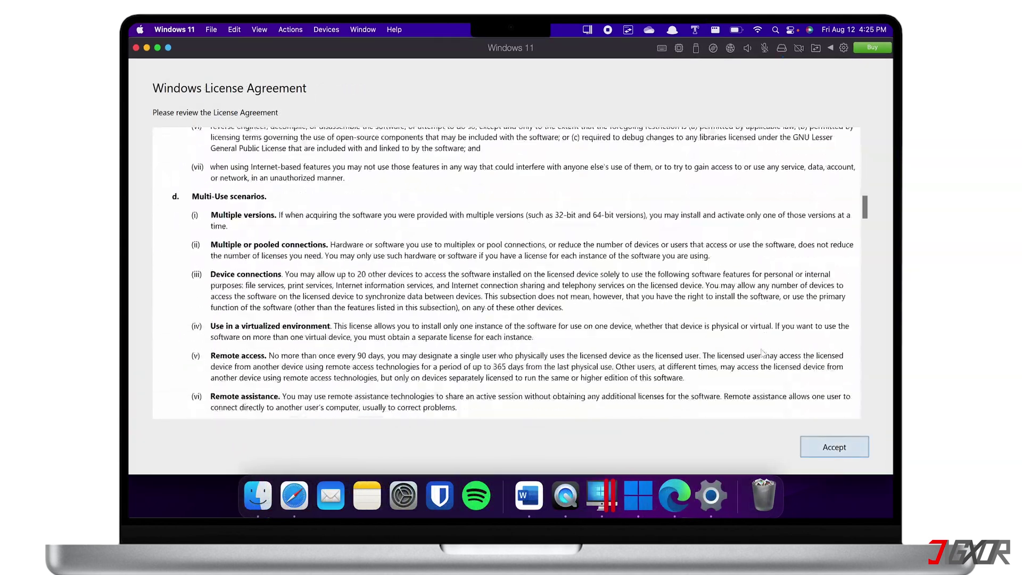
scroll(763, 354, "down", 15)
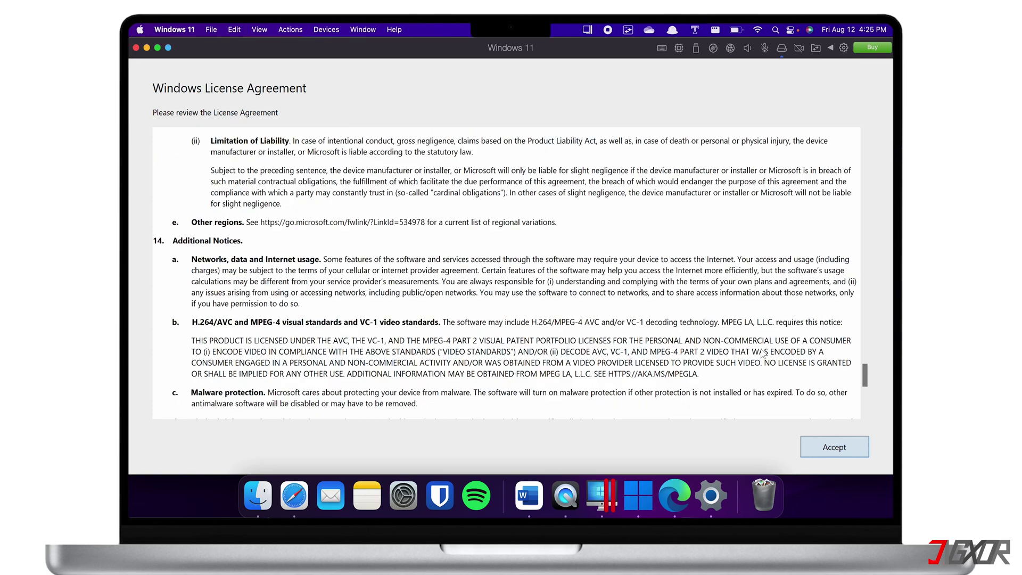
left_click(818, 451)
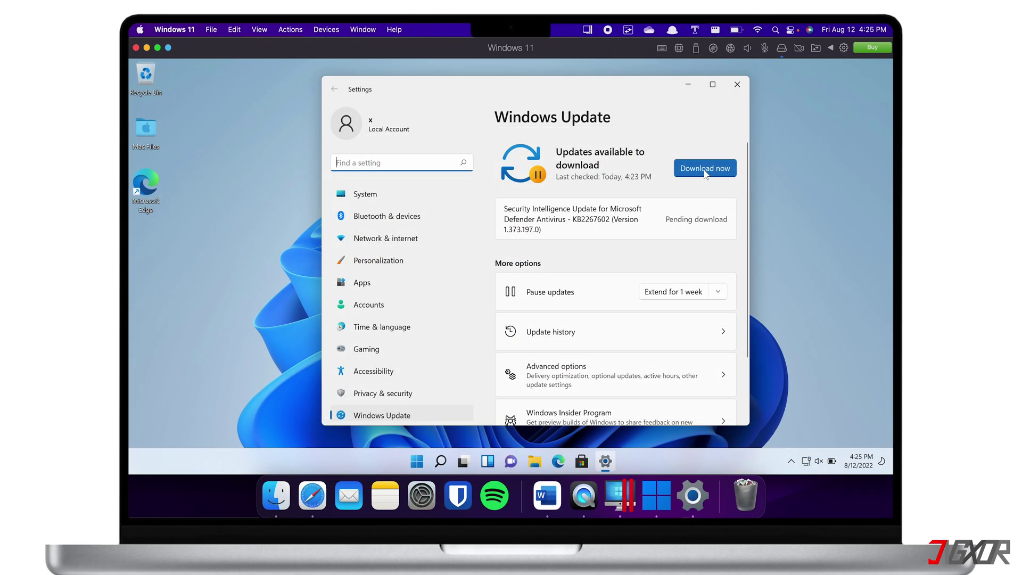
Start downloading the pending Defender update and close the Windows Settings window.
left_click(705, 171)
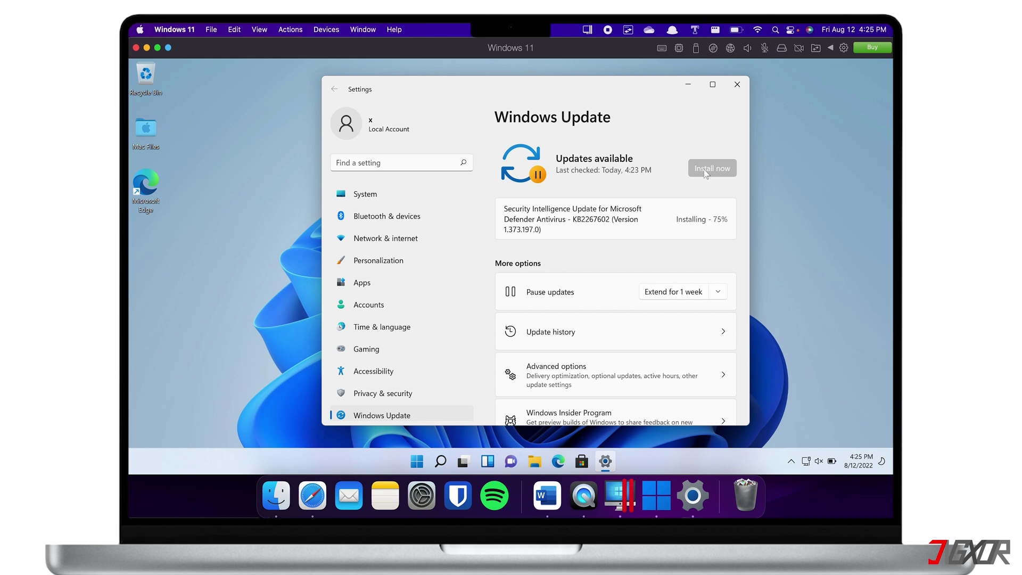
left_click(737, 85)
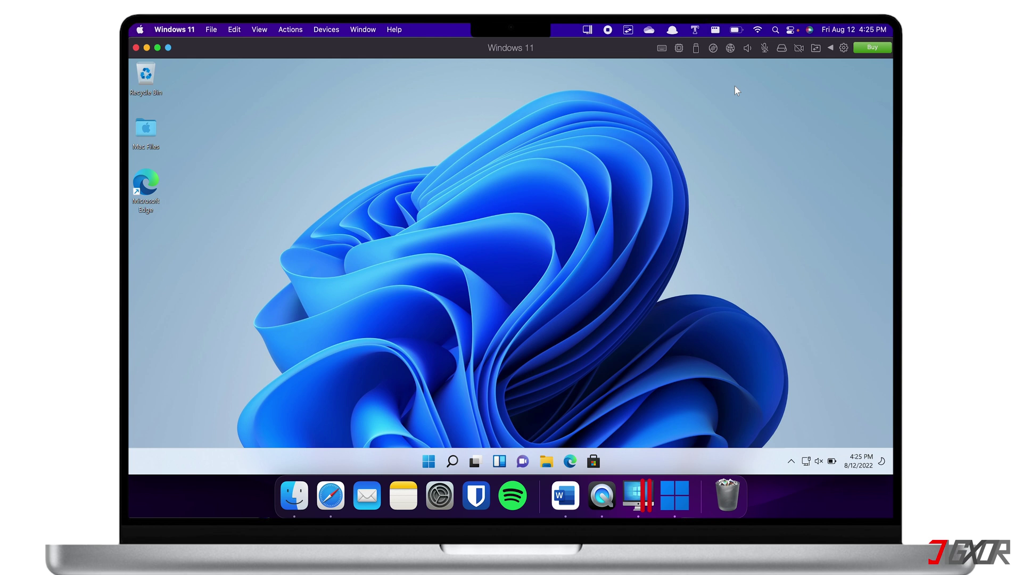
left_click(747, 48)
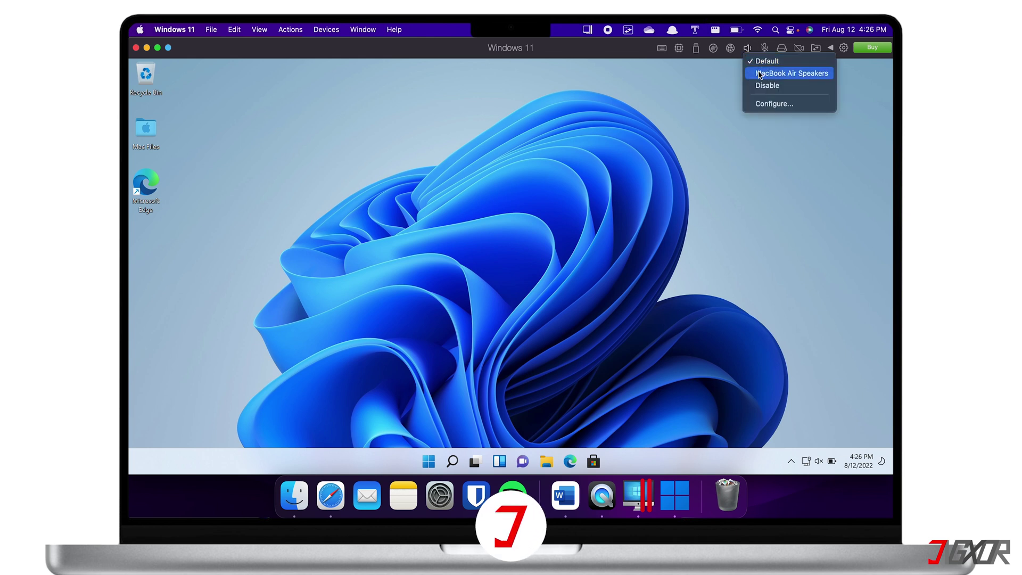
left_click(765, 48)
left_click(765, 48)
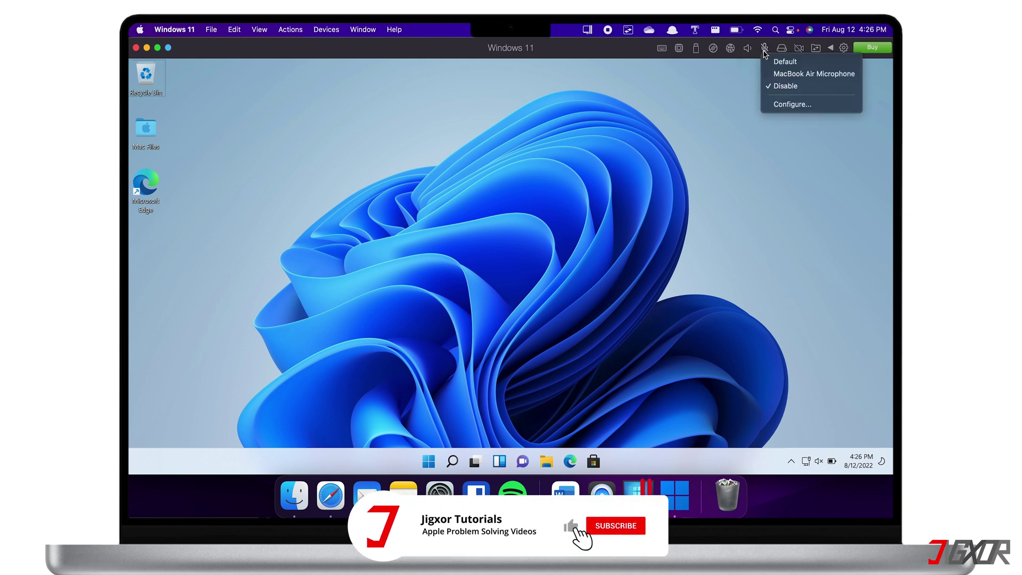
left_click(802, 49)
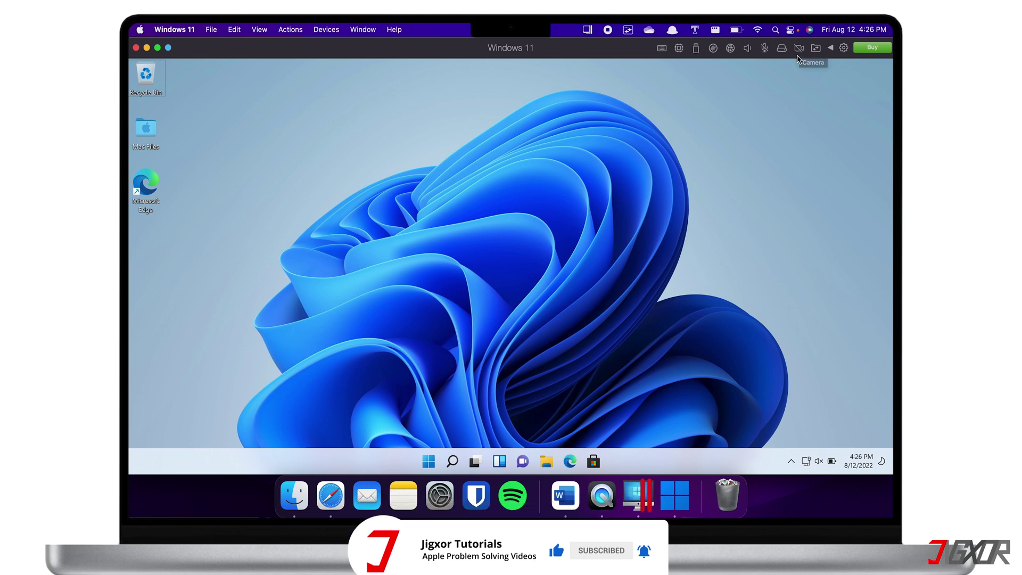
double_click(155, 186)
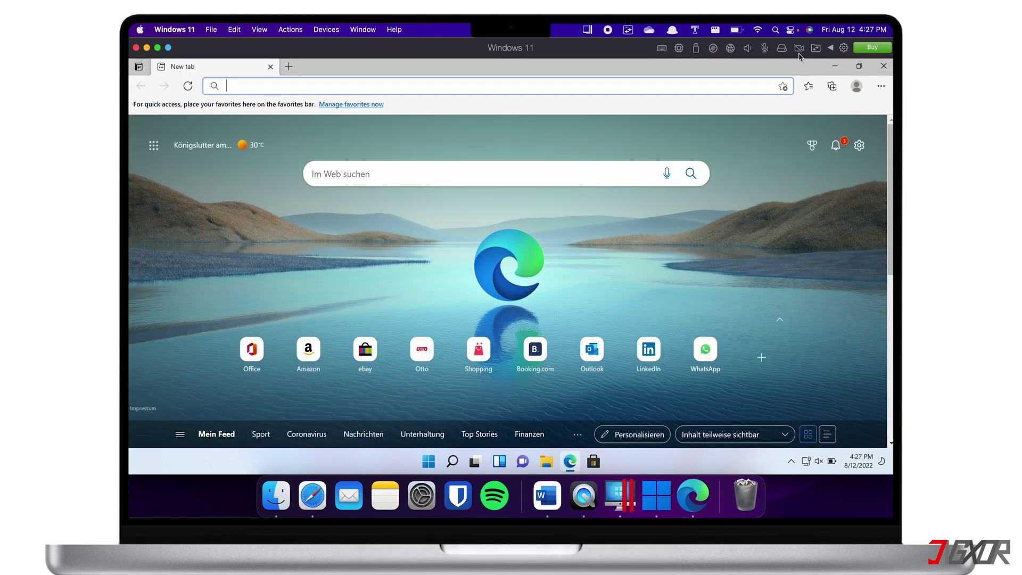
left_click(884, 65)
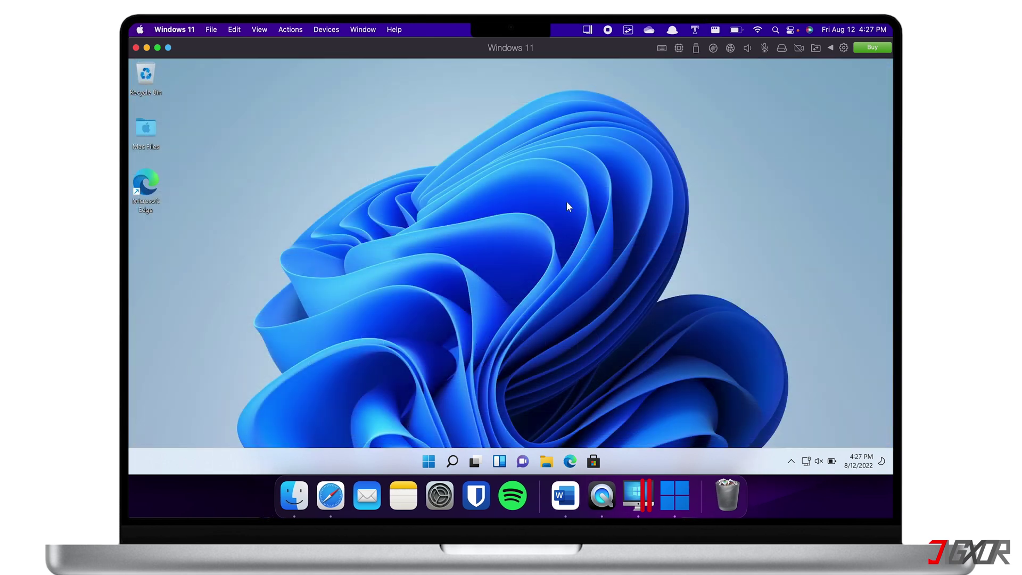
Open Mac Files on the Windows desktop and browse into the Mac's Home folder.
double_click(158, 142)
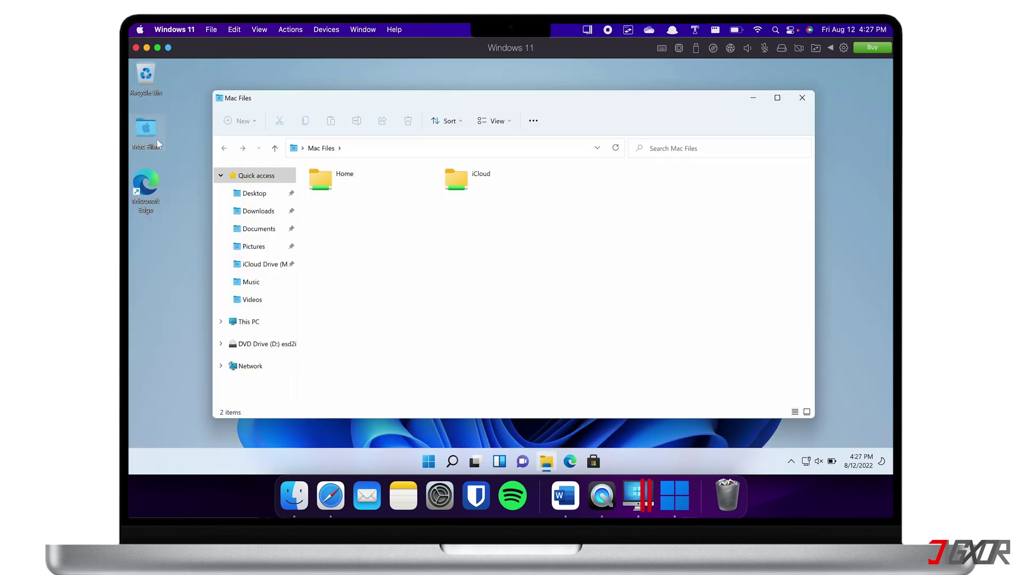
double_click(334, 180)
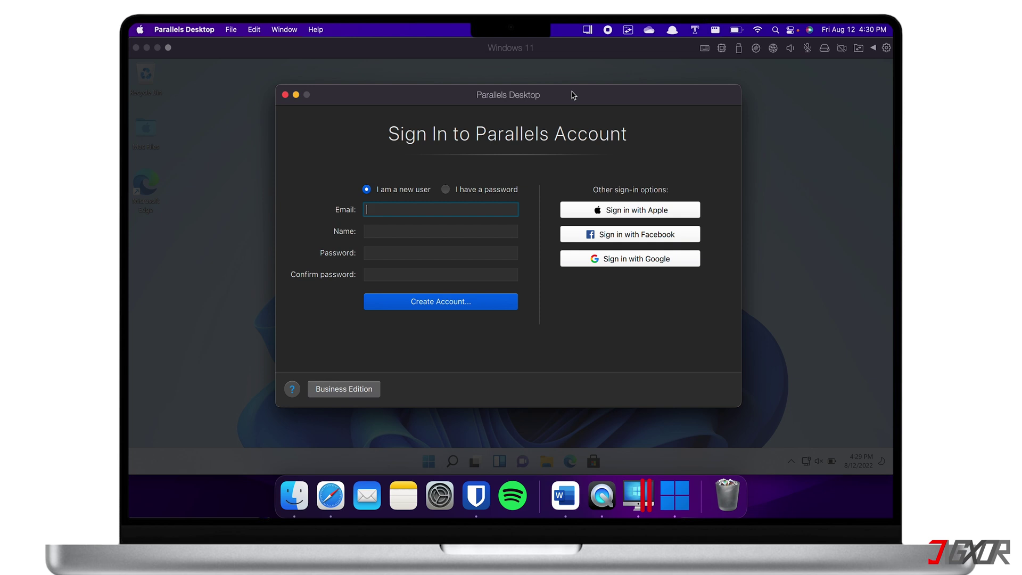
Enter the new user's e-mail address and name, then move through to the password fields.
type("myemail@gmail.com")
key("Tab")
type("My Name")
key("Tab")
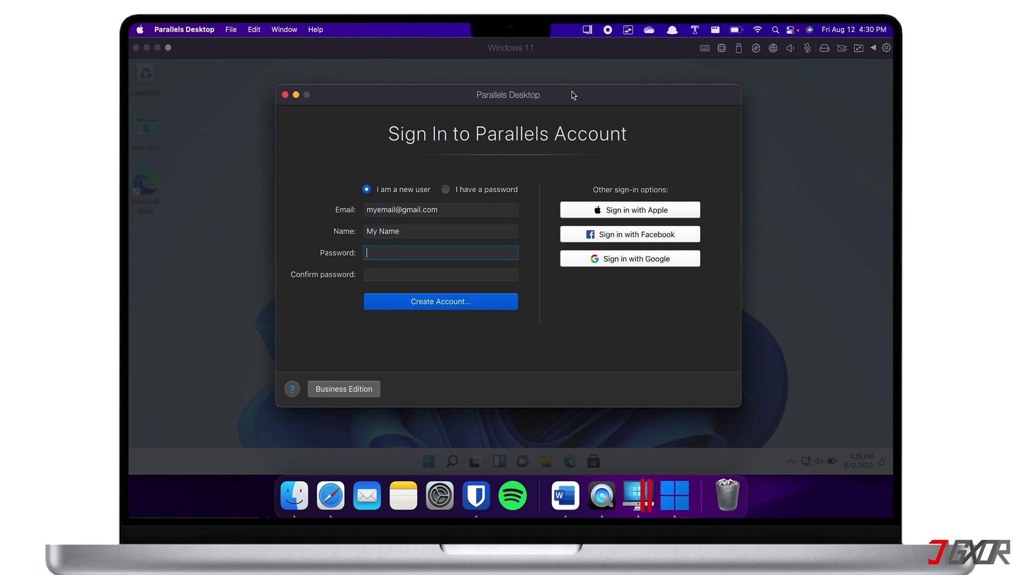
key("Tab")
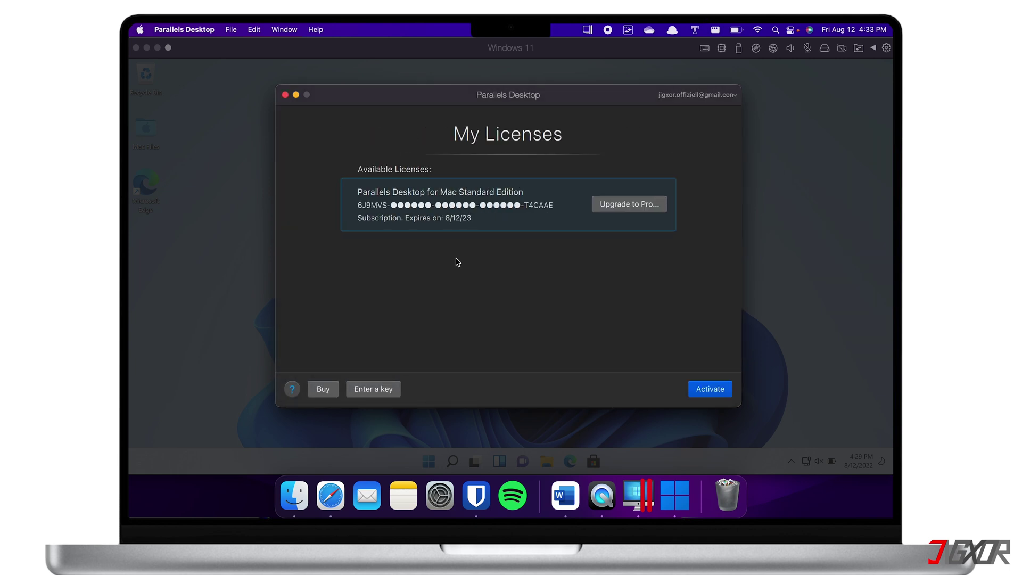
Activate the Standard Edition licence, resume Windows 11 and skip installing Parallels Toolbox.
left_click(375, 392)
left_click(705, 393)
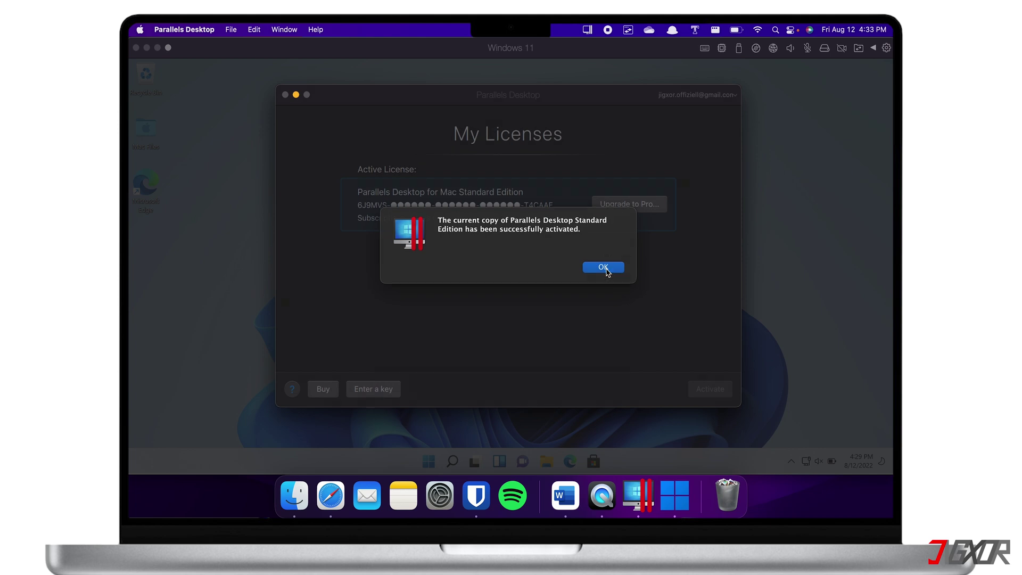
left_click(607, 271)
left_click(518, 213)
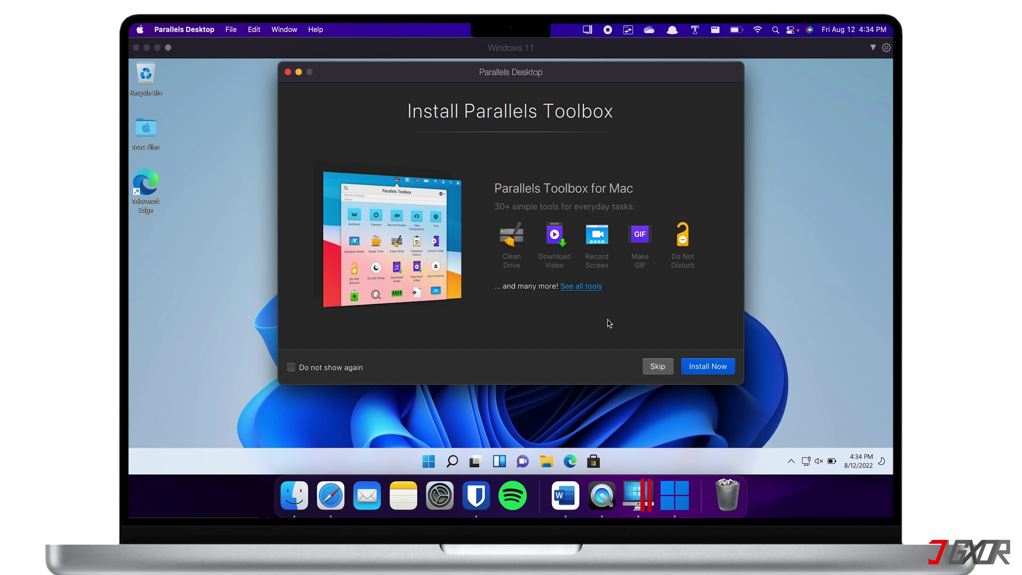
left_click(651, 366)
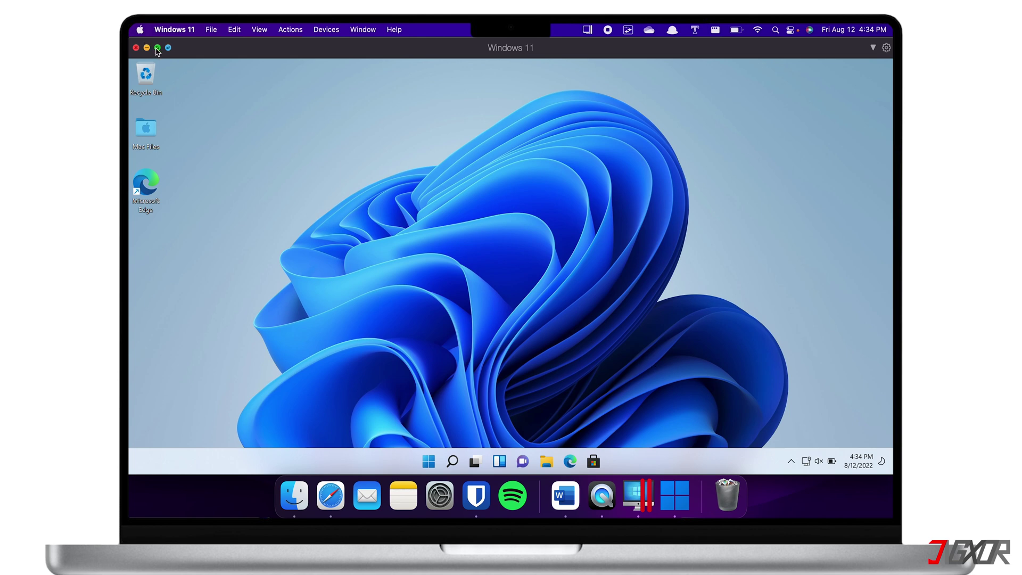
Put Windows 11 into full screen and swipe to the Mac desktop and back.
mouse_move(157, 48)
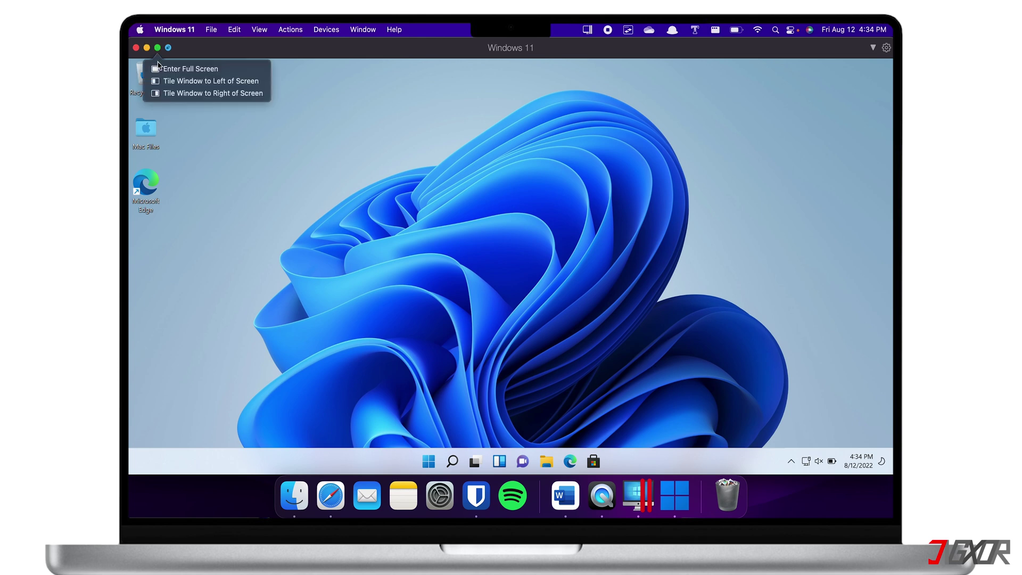
left_click(159, 68)
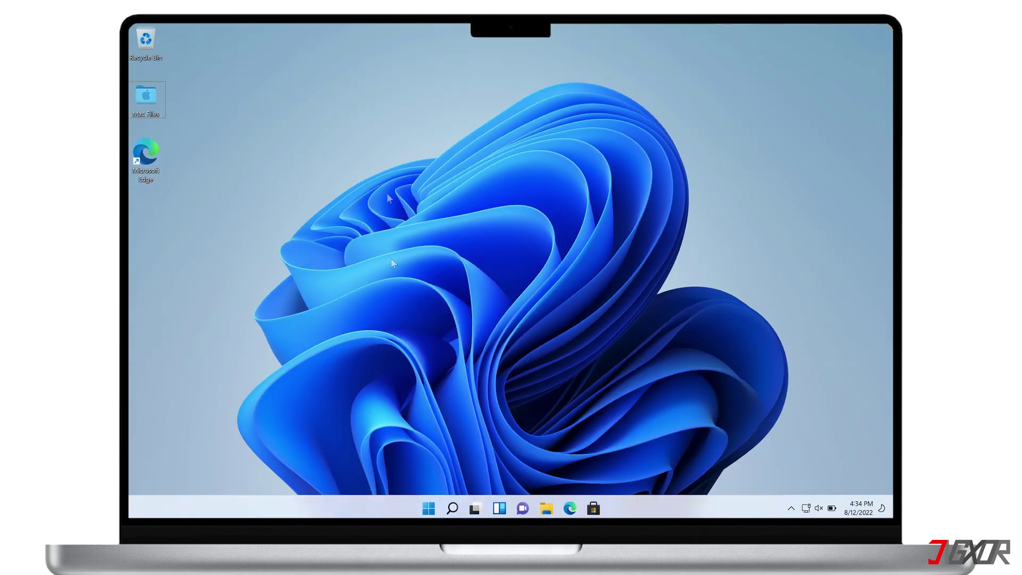
key("ctrl+Right")
key("ctrl+Left")
Exit full screen with the green button and close the Windows 11 window.
mouse_move(159, 25)
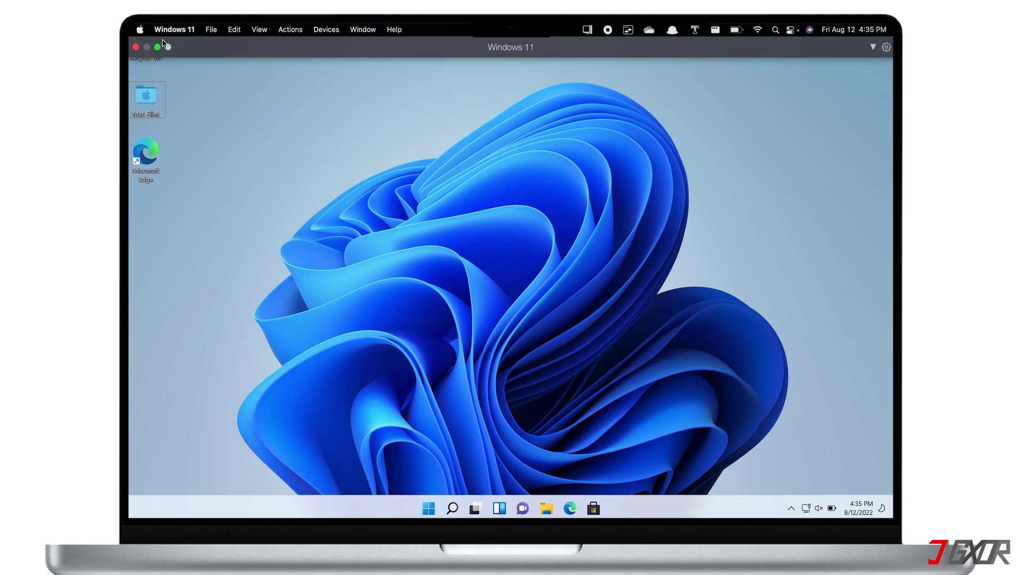
left_click(159, 47)
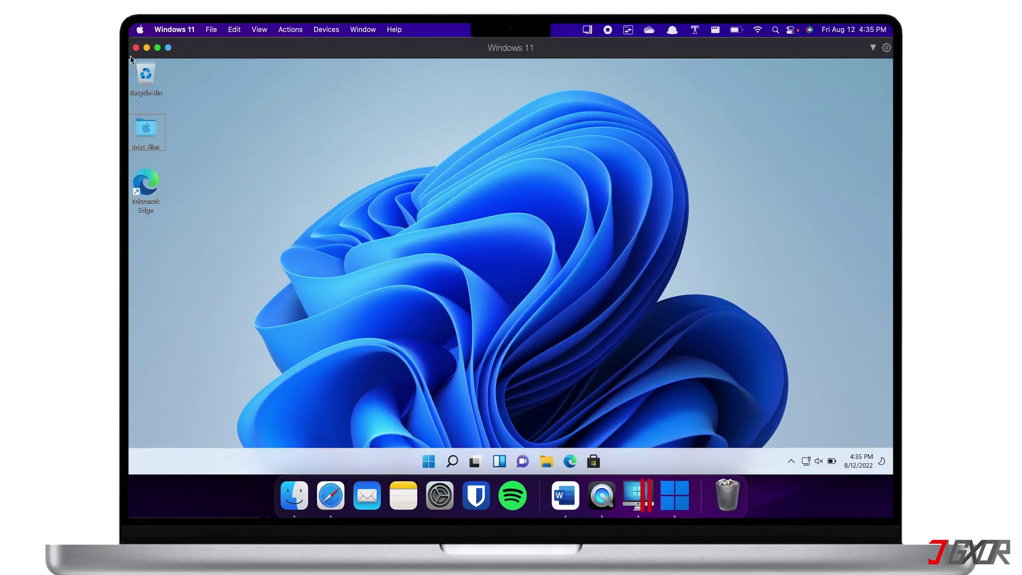
left_click(135, 47)
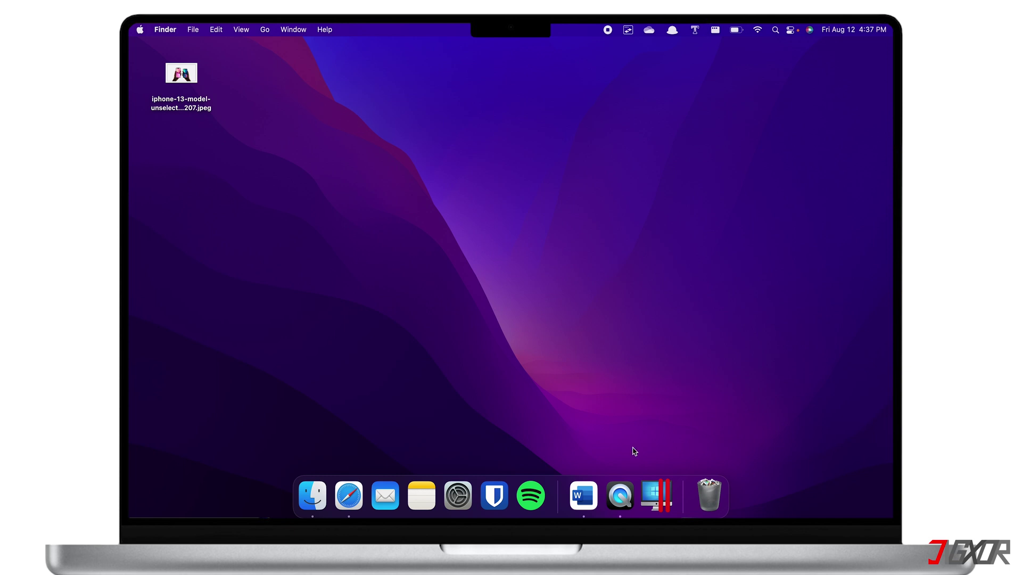
Relaunch Parallels Desktop, turn on its Dock Options > Open at Login, and close the Windows 11 window.
left_click(657, 494)
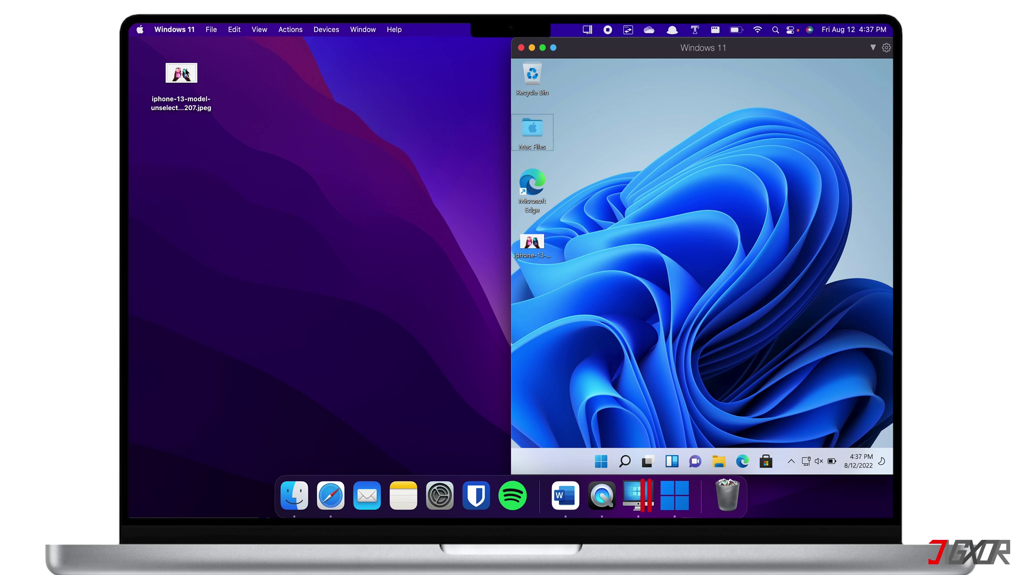
right_click(647, 495)
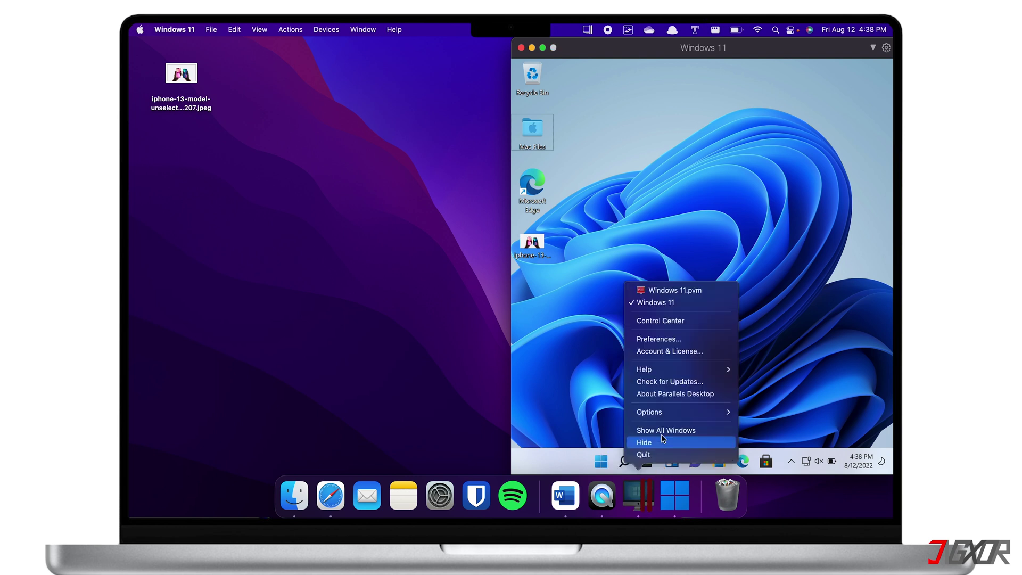
mouse_move(669, 412)
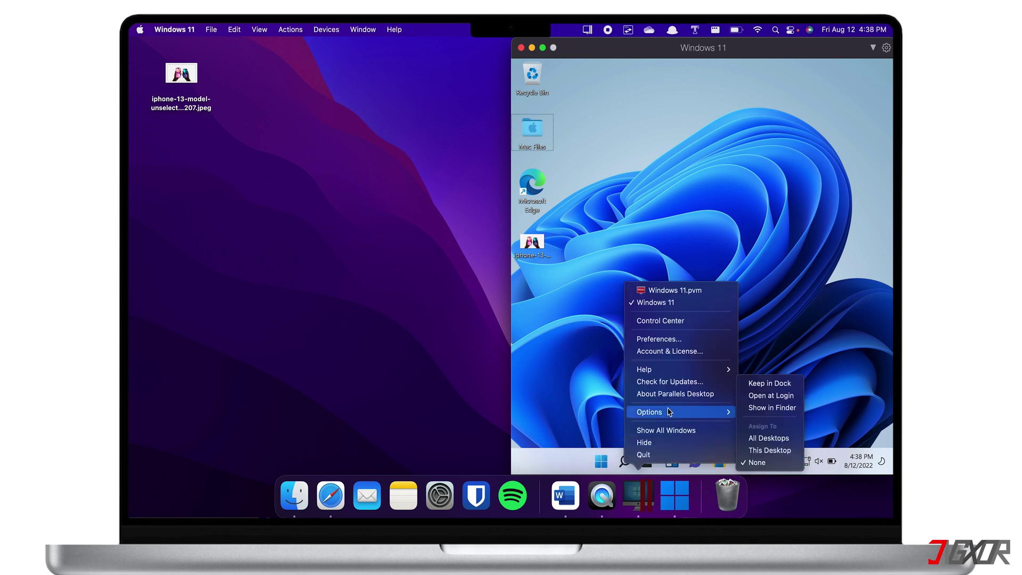
left_click(760, 396)
left_click(521, 47)
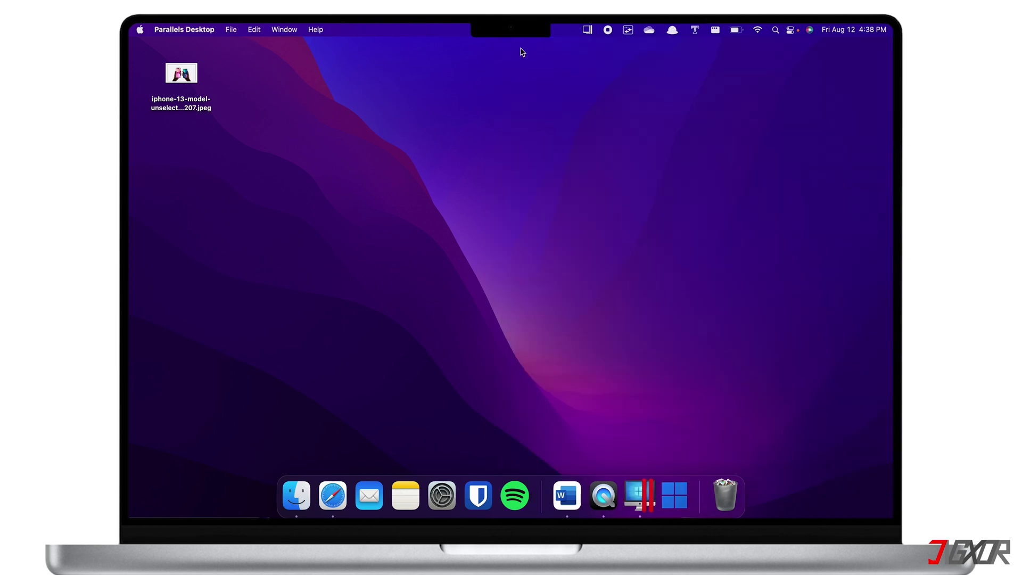